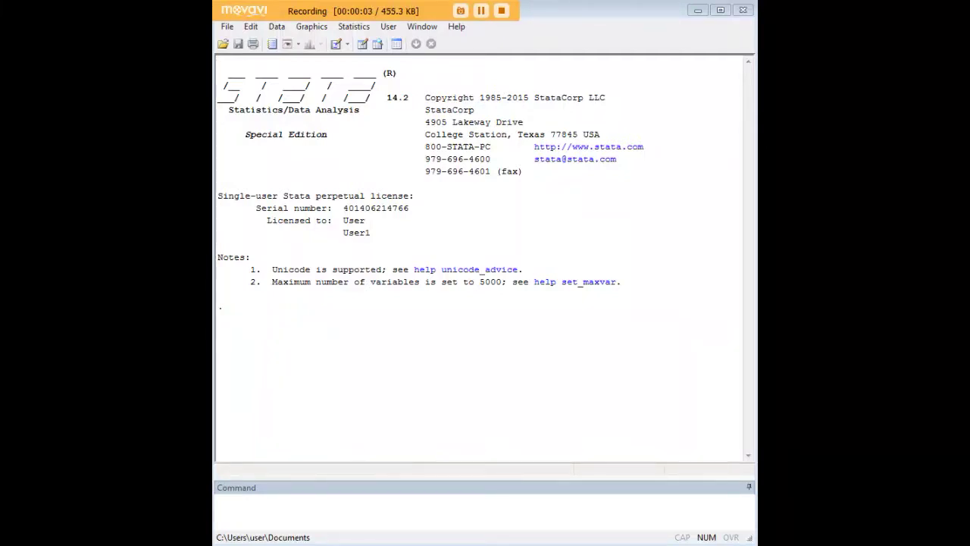
Load the 1980 census13 dataset with 'webuse census13'
click(621, 526)
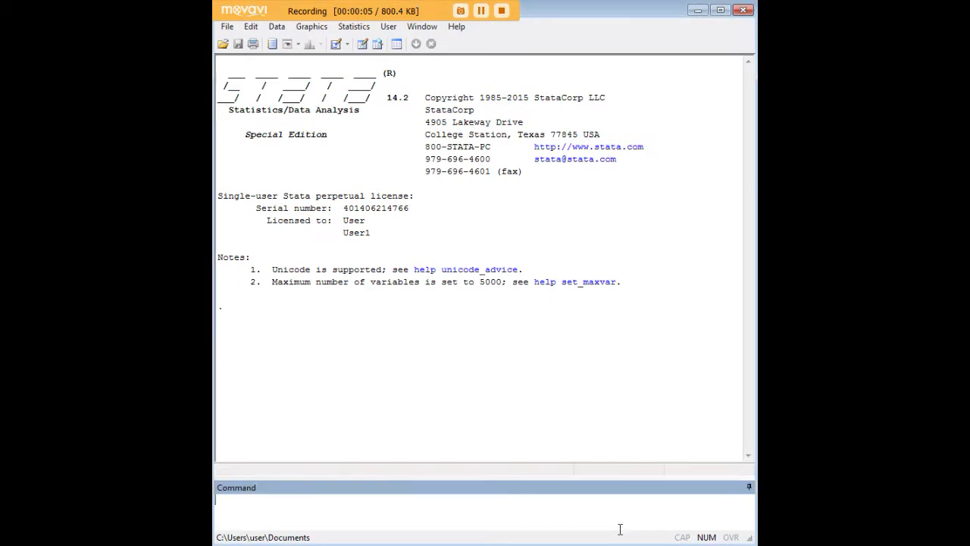
text(webuse census13)
key(Return)
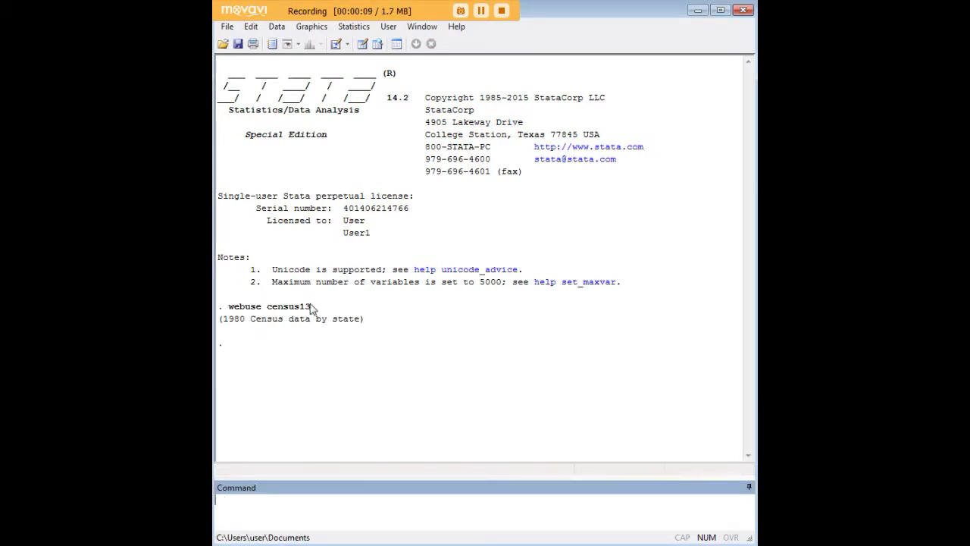
drag(304, 306, 225, 308)
Open the loaded census13 data in the Data Editor with 'edit'
click(422, 508)
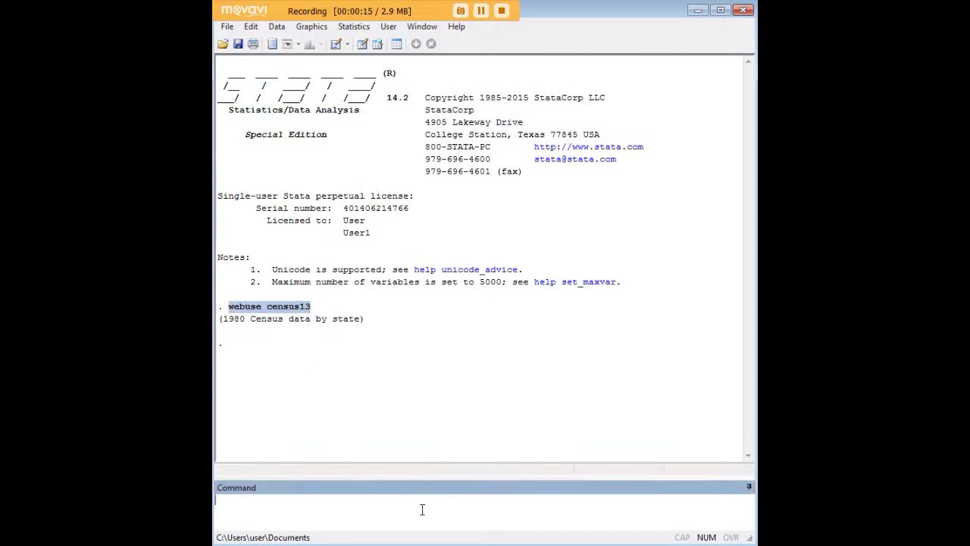
text(edit)
key(Return)
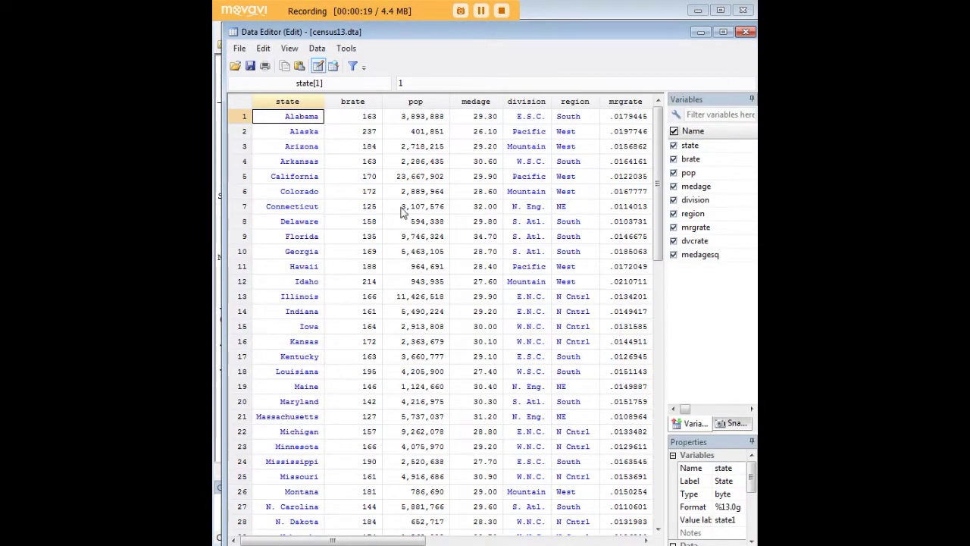
Inspect the first row's brate, mrgrate and dvcrate values, then minimize the Data Editor
click(358, 120)
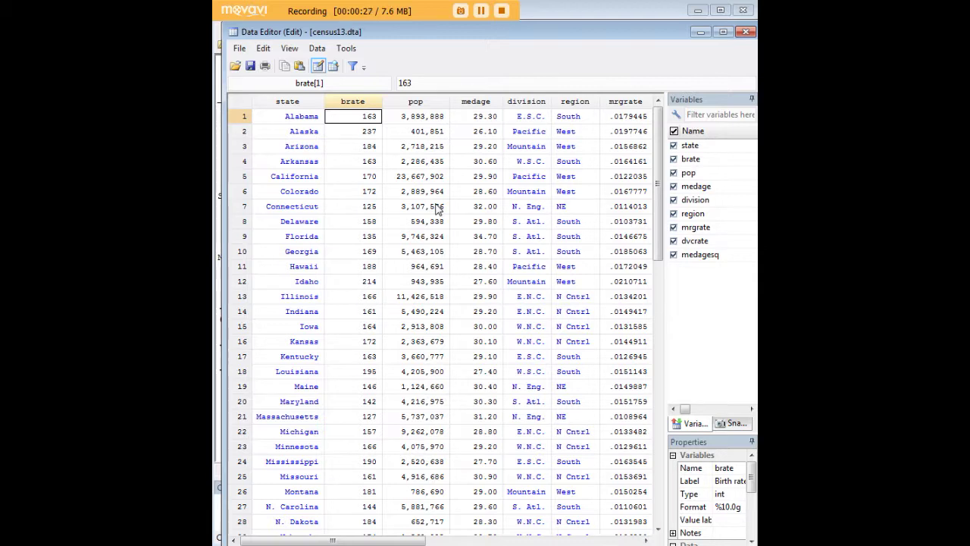
key(Right)
key(Right)
key(Right)
key(Right)
key(Right)
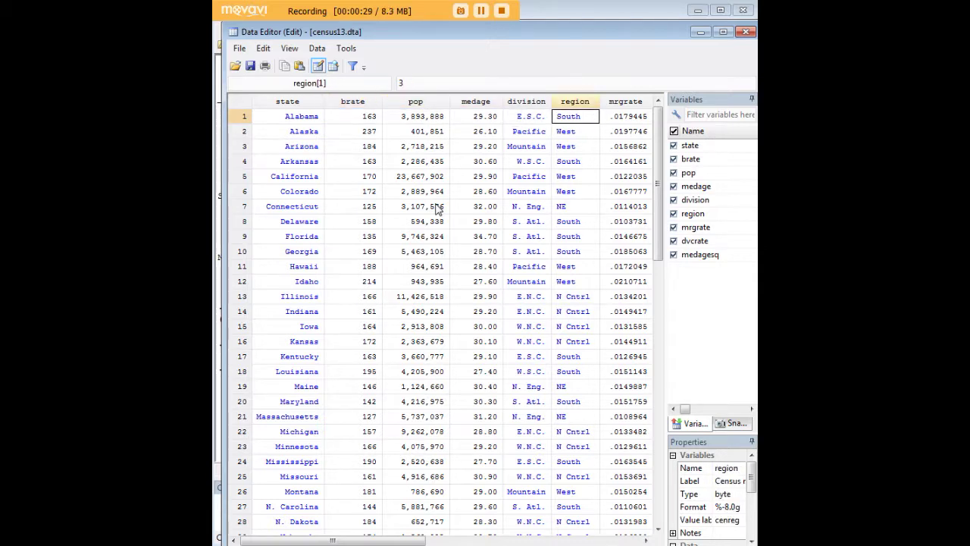
key(Right)
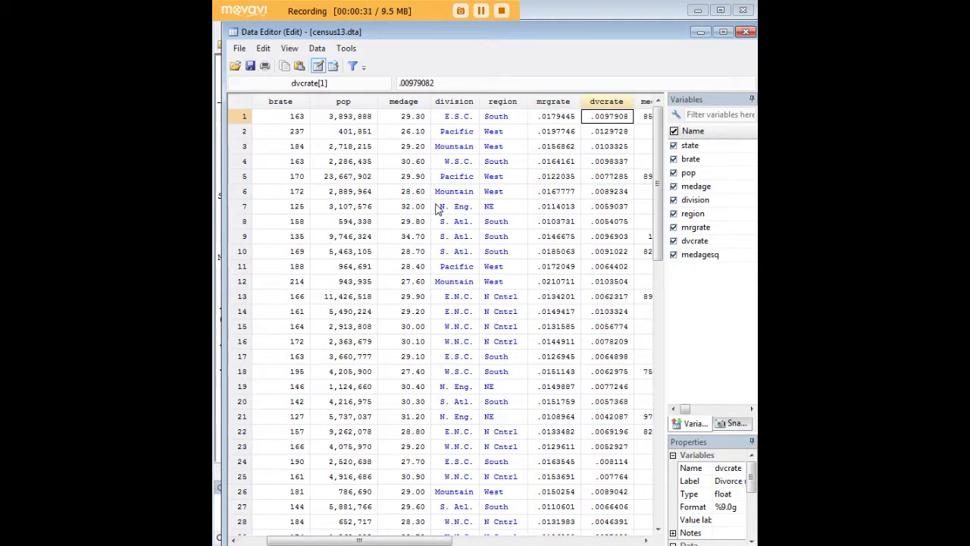
click(700, 32)
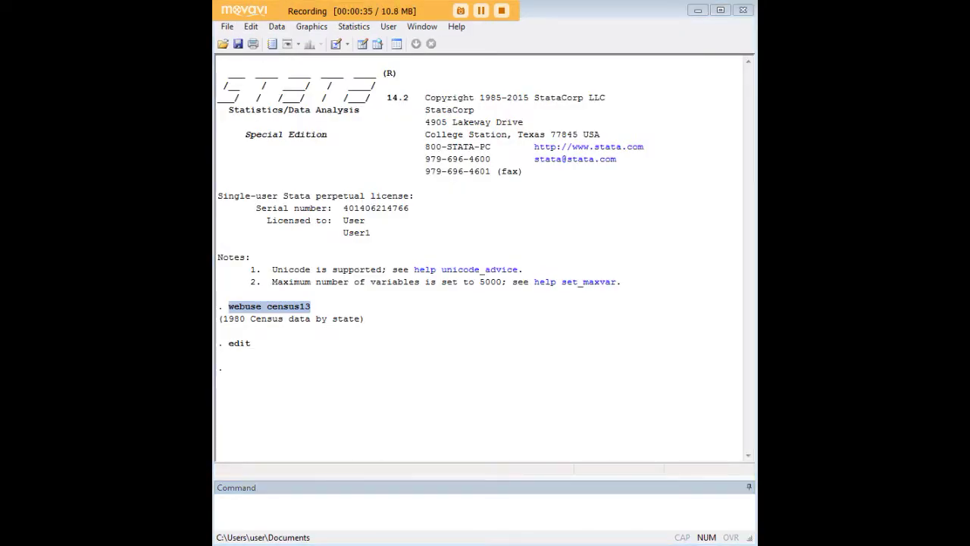
Paste the dual-axis scatter command, highlighting its mrgrate brate plot and yaxis(1) option
click(599, 512)
text(scatter mrgrate brate, yaxis(1) || scatter dvcrate brate, yaxis(2) scheme(s1color))
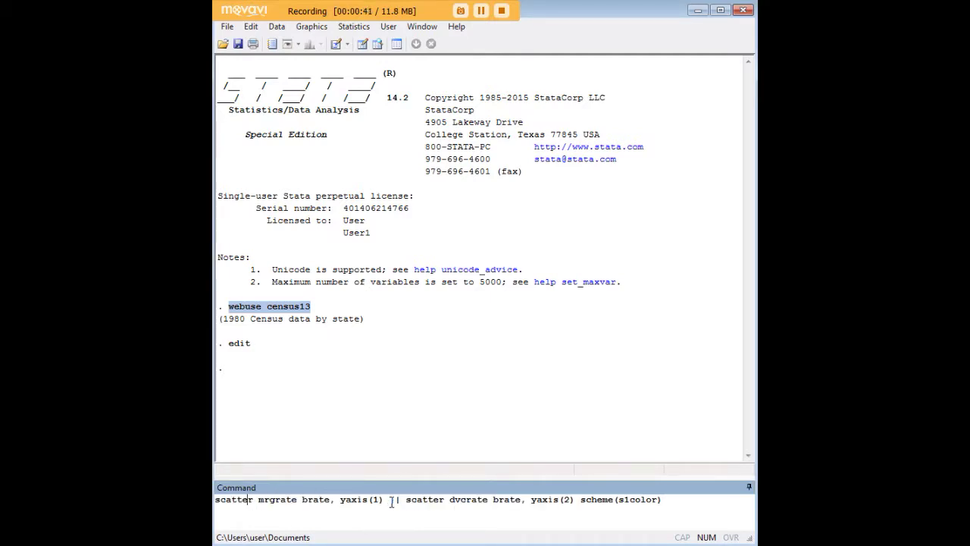
drag(343, 504, 400, 501)
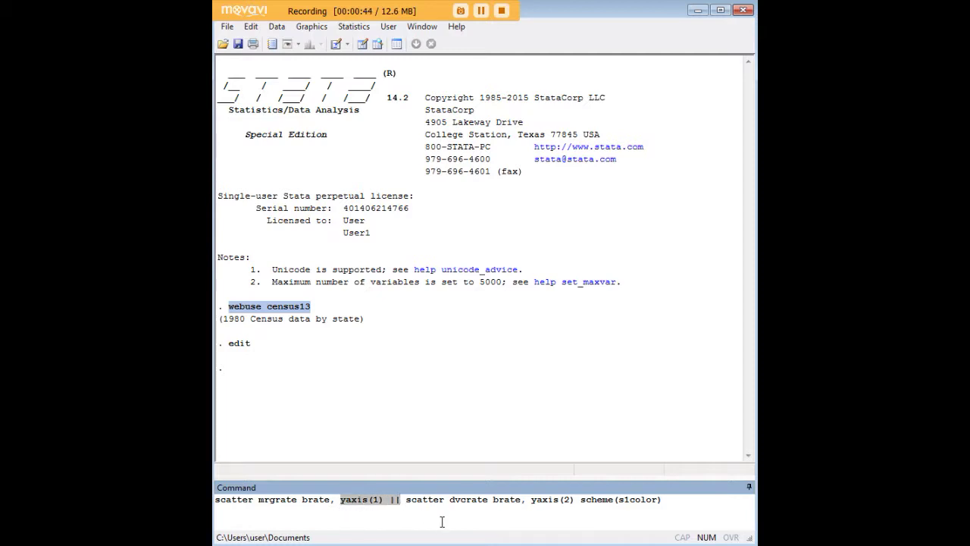
drag(217, 500, 329, 504)
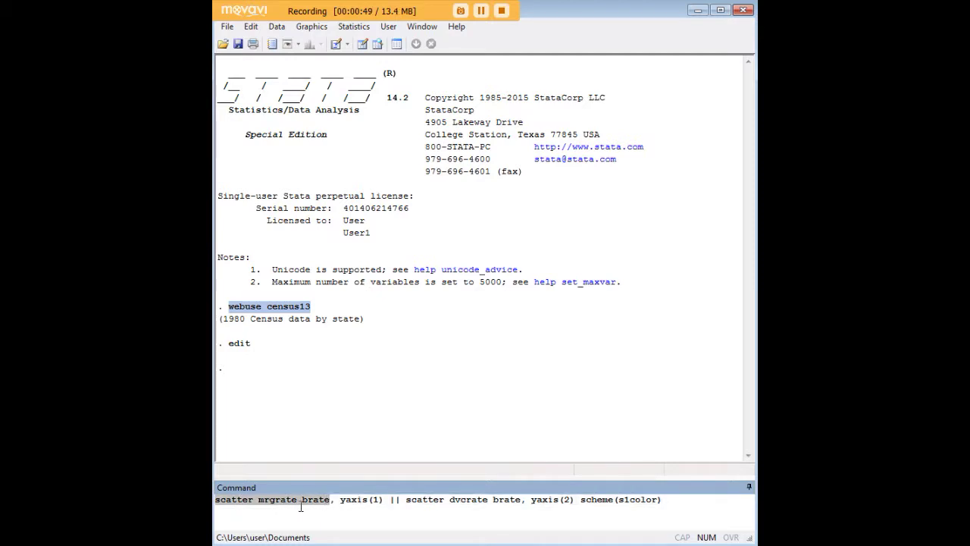
click(265, 500)
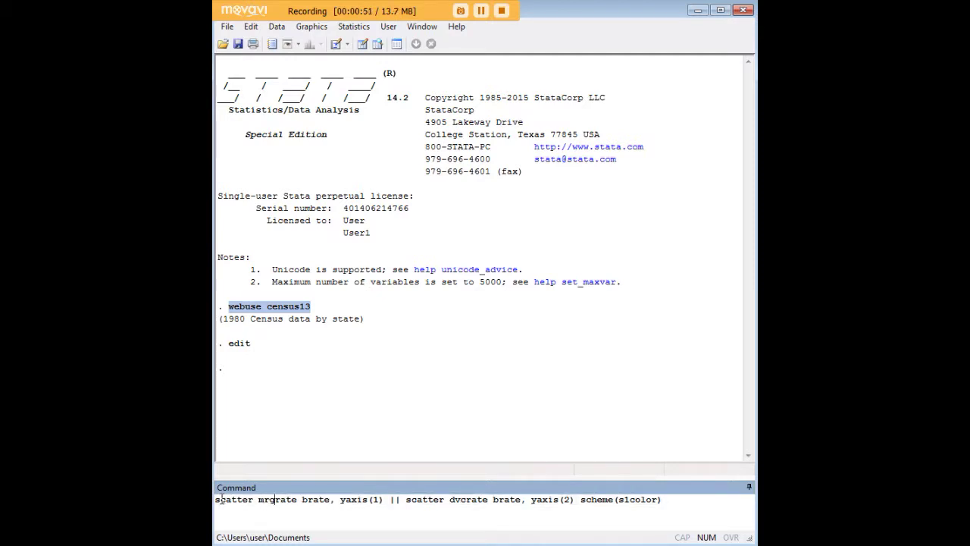
drag(261, 500, 330, 500)
click(277, 499)
drag(340, 500, 383, 500)
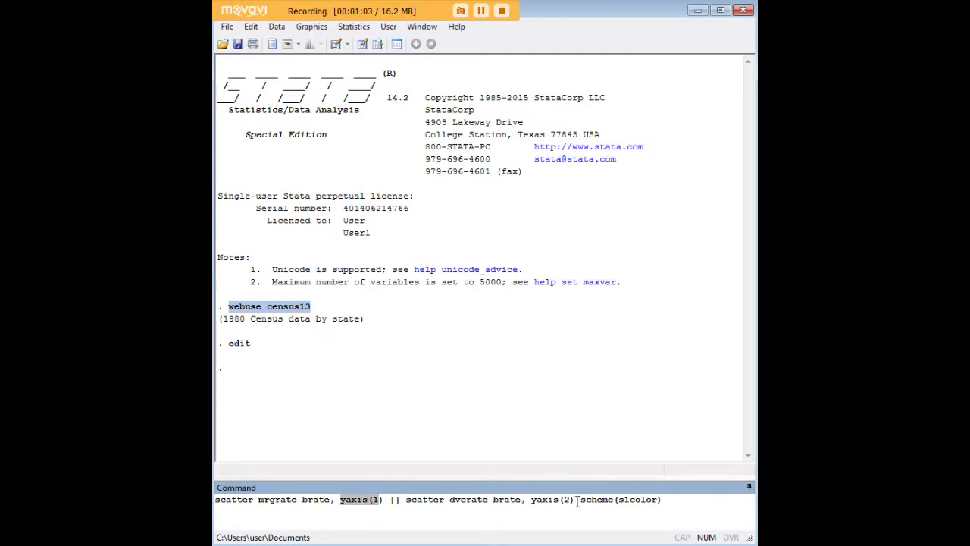
Highlight the dvcrate brate yaxis(2) plot and scheme(s1color), then run the command
drag(577, 501, 534, 503)
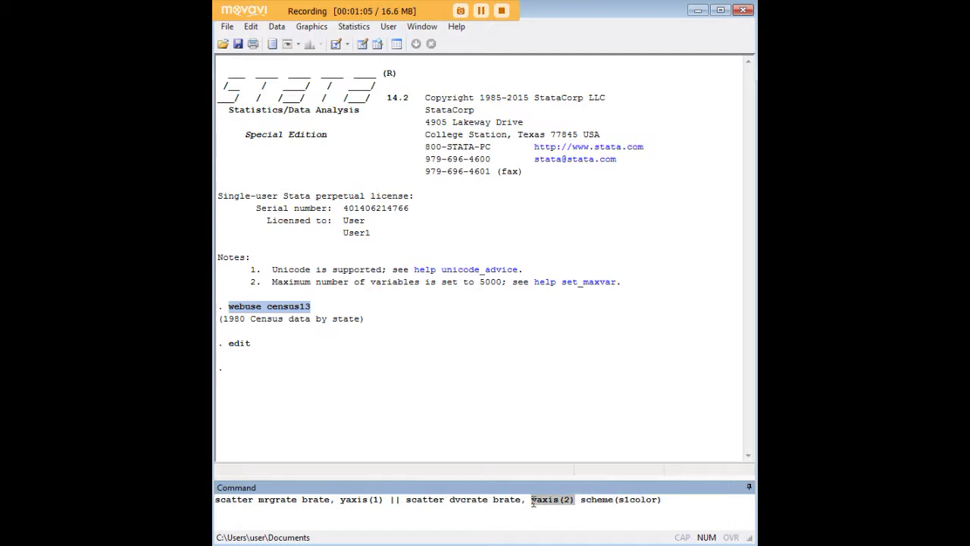
drag(401, 499, 389, 500)
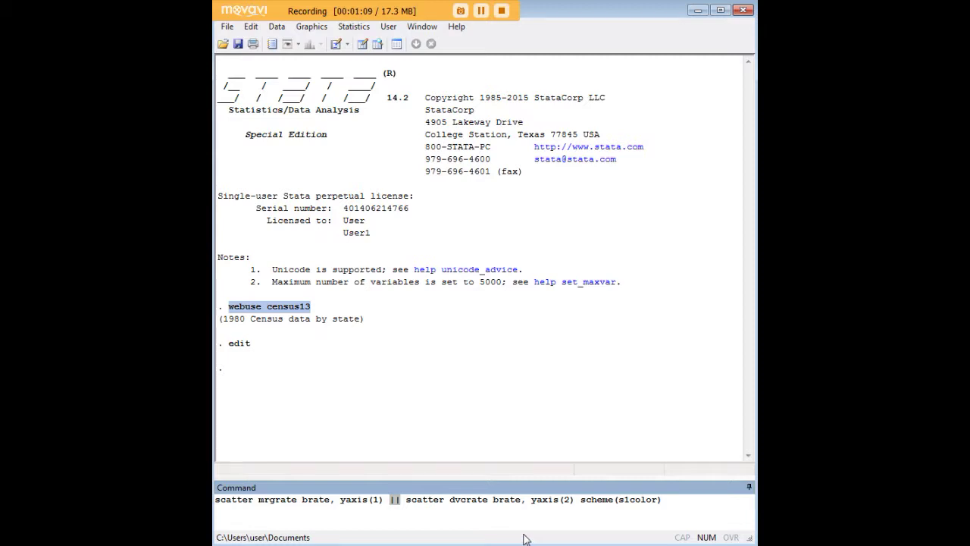
drag(406, 500, 523, 499)
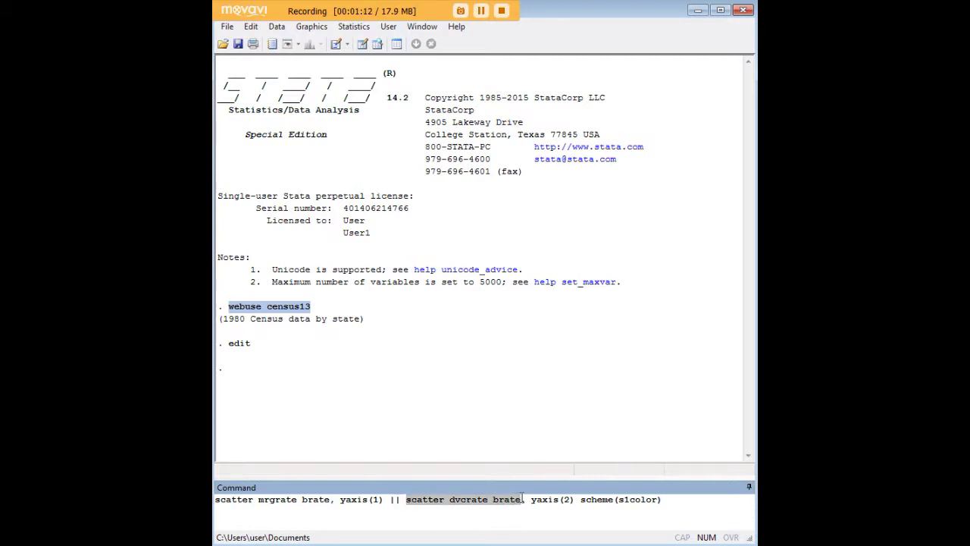
click(462, 502)
drag(451, 501, 524, 501)
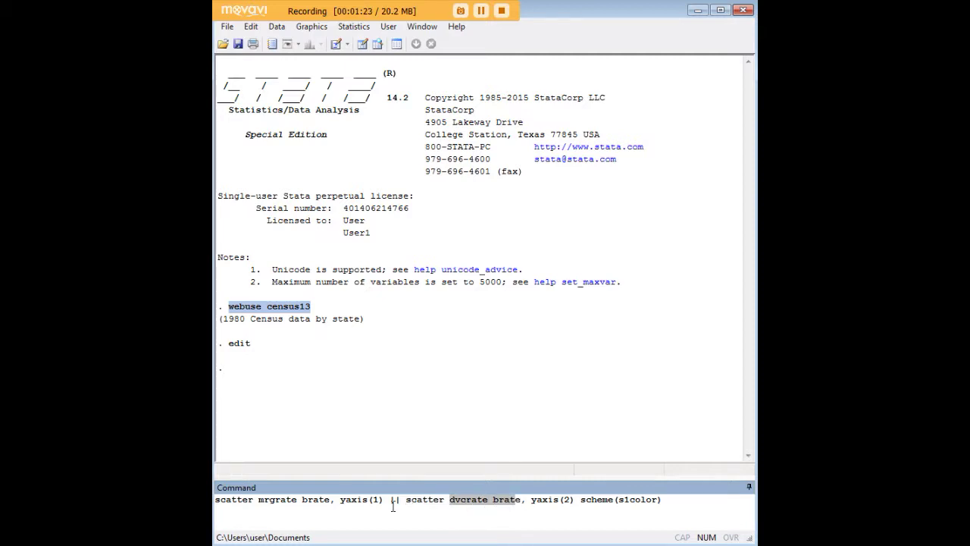
drag(259, 501, 316, 502)
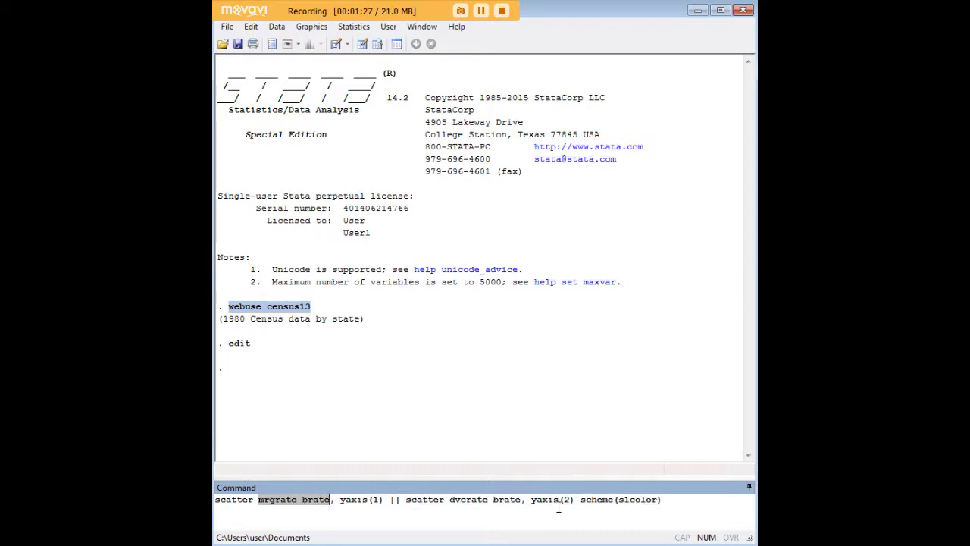
drag(664, 501, 588, 505)
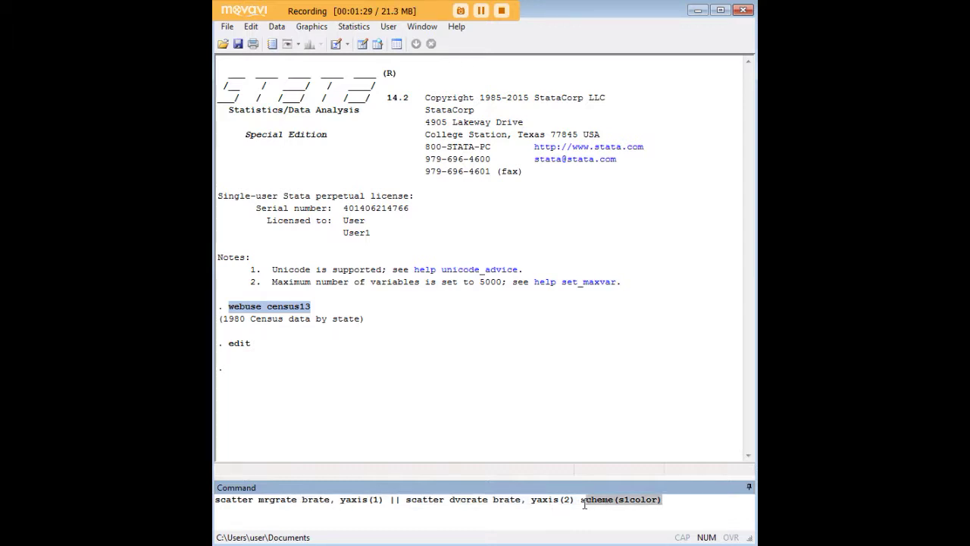
click(669, 498)
key(Return)
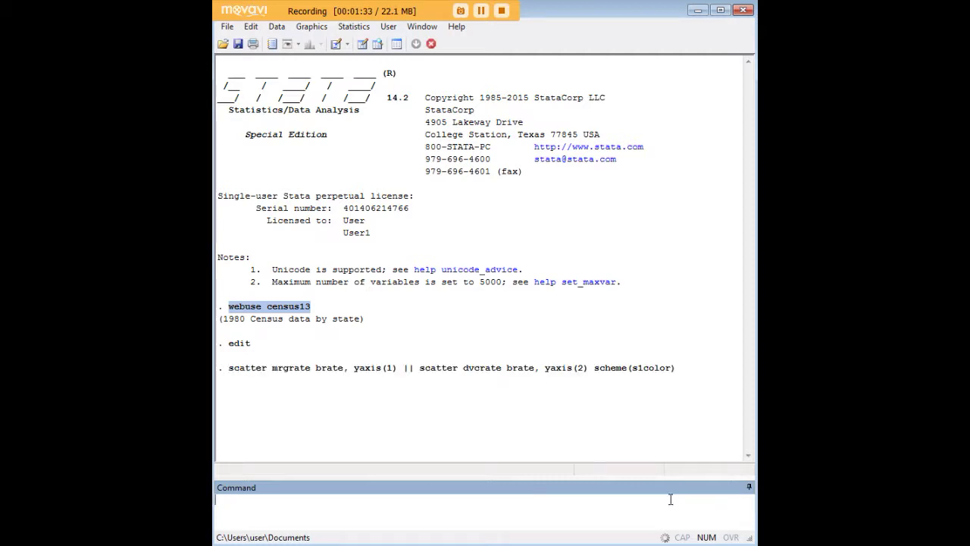
Move the dual-axis scatter graph window to the centre of the screen to review it
drag(884, 4, 466, 32)
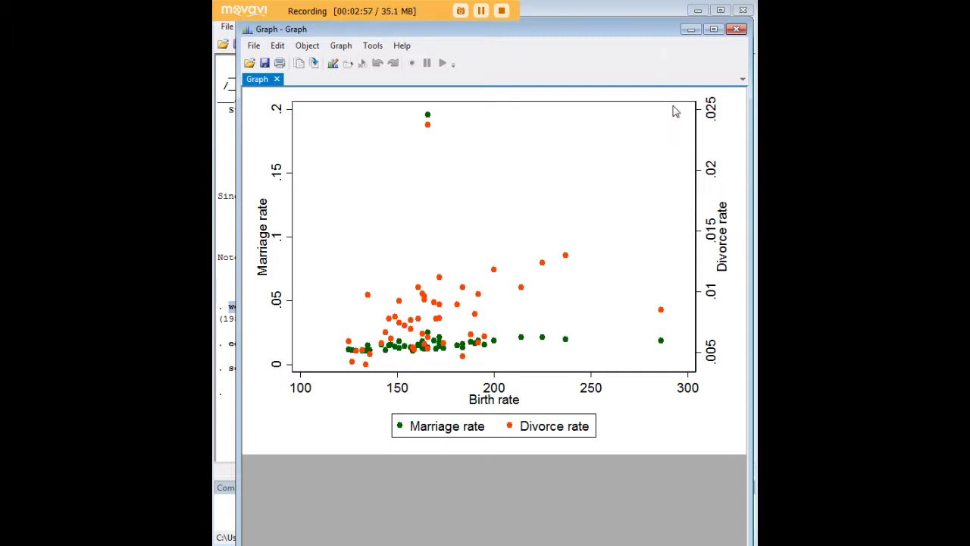
click(691, 29)
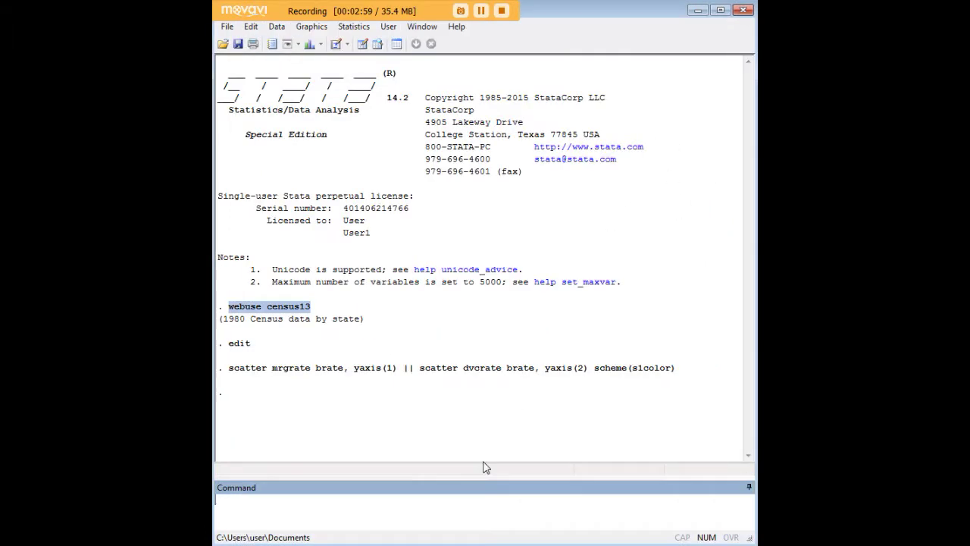
click(473, 507)
text(reg mrgrate brate)
key(Return)
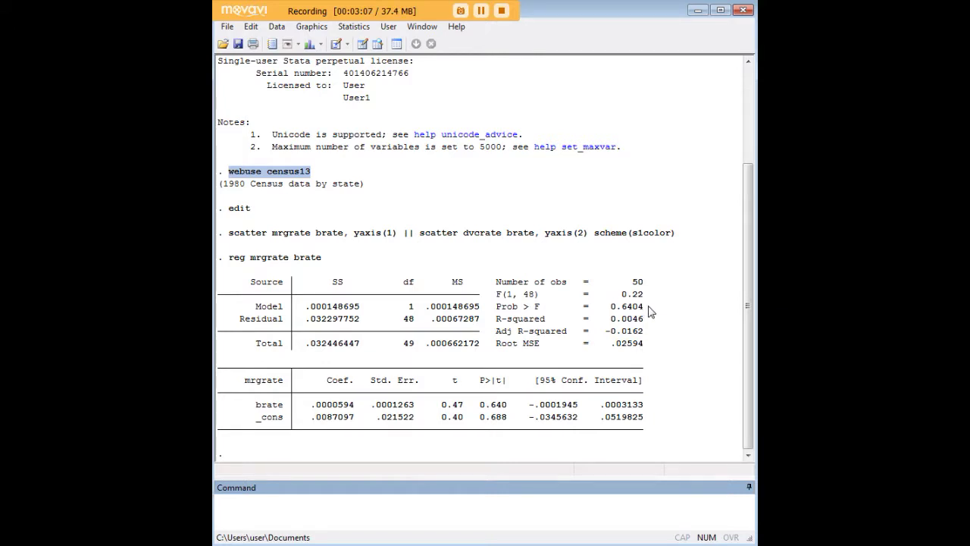
drag(645, 307, 615, 314)
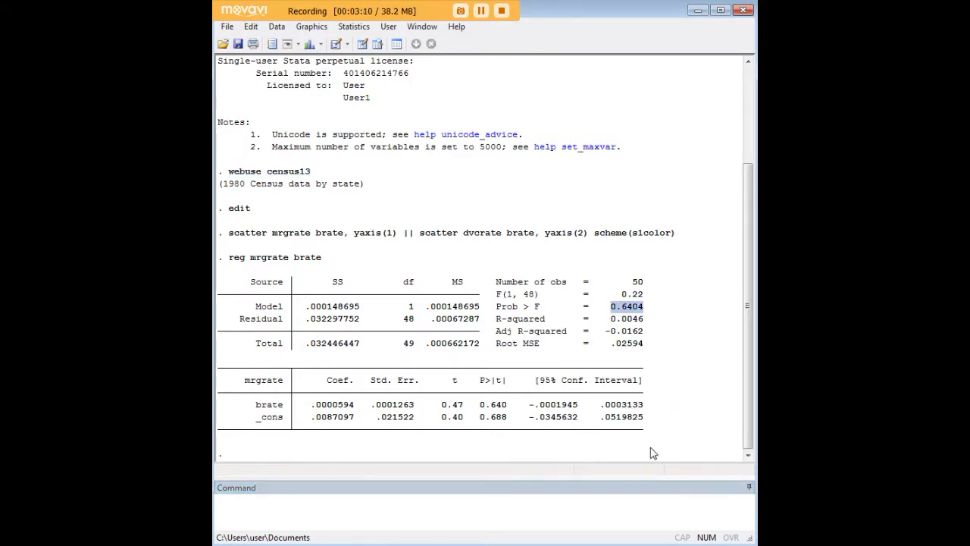
click(392, 506)
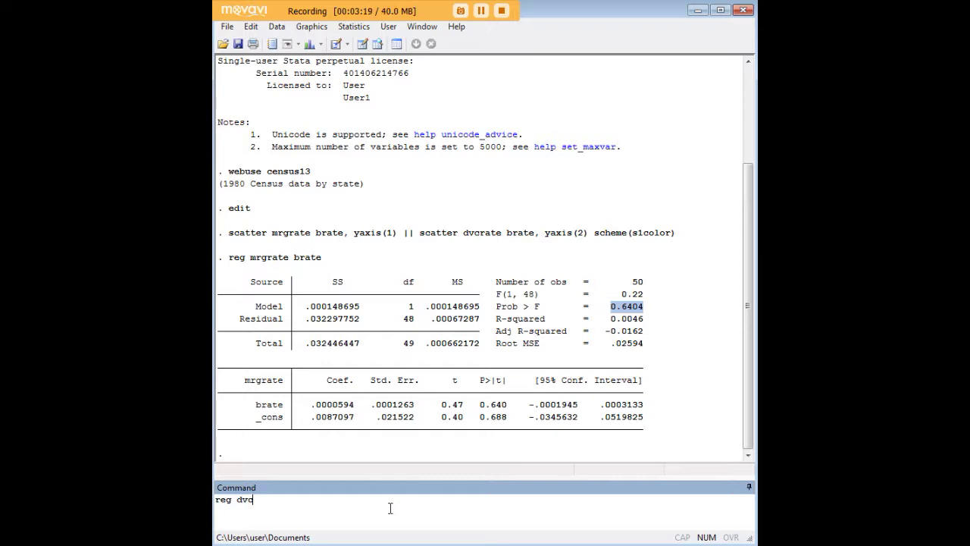
text(rate brate)
key(Return)
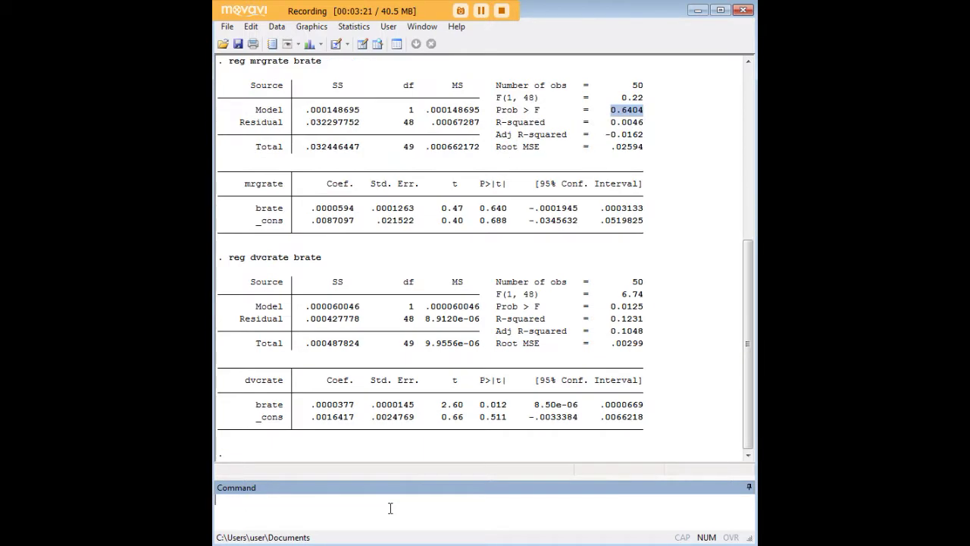
drag(645, 309, 615, 311)
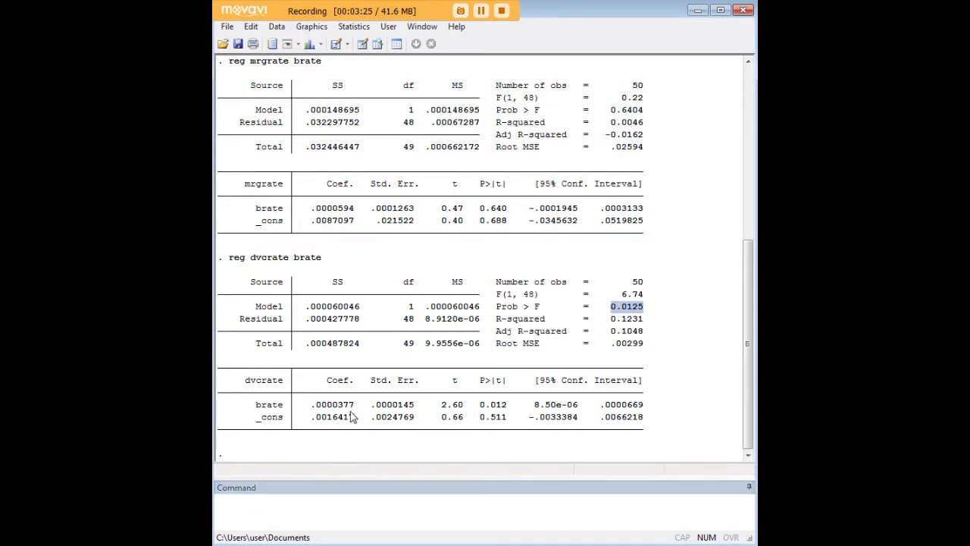
drag(356, 410, 315, 410)
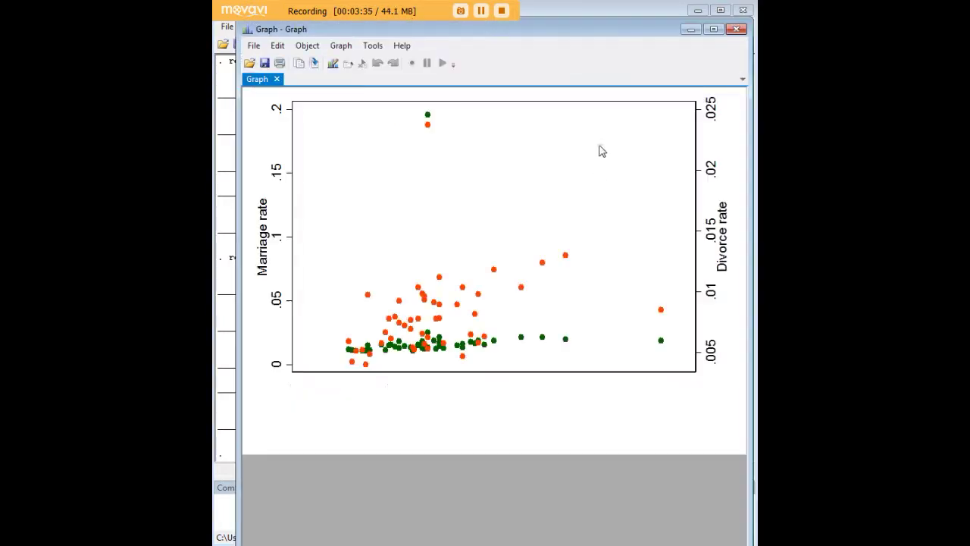
drag(569, 37, 555, 15)
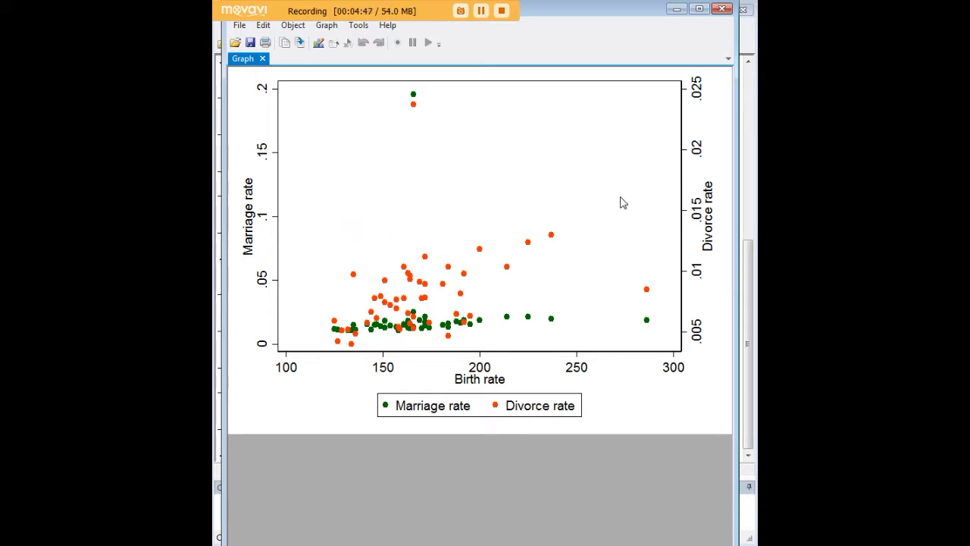
click(675, 10)
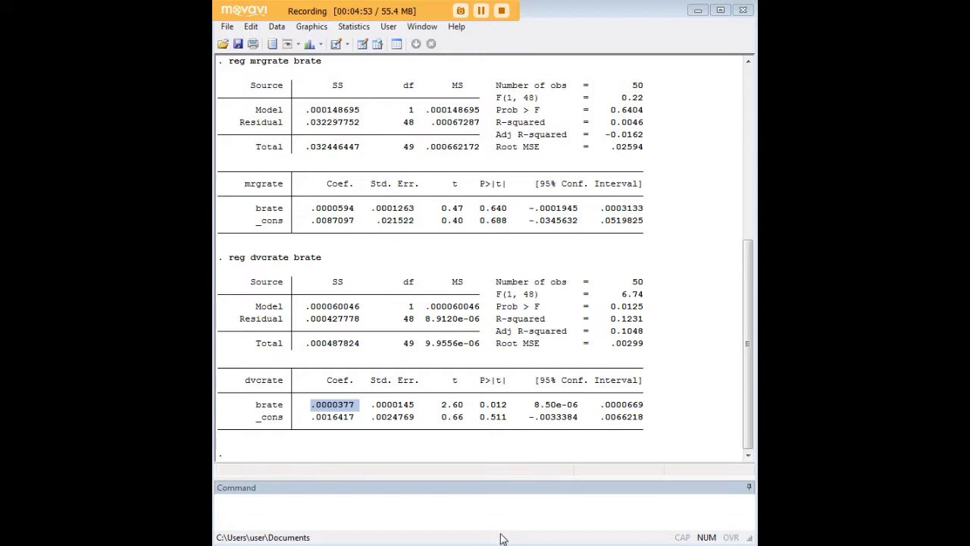
Run 'scatter dvcrate brate, yaxis(1) || scatter mrgrate brate, yaxis(2) scheme(s1color)'
click(512, 505)
text(scatter dvcrate brate, yaxis(1) || scatter mrgrate brate, yaxis(2) scheme(s1color))
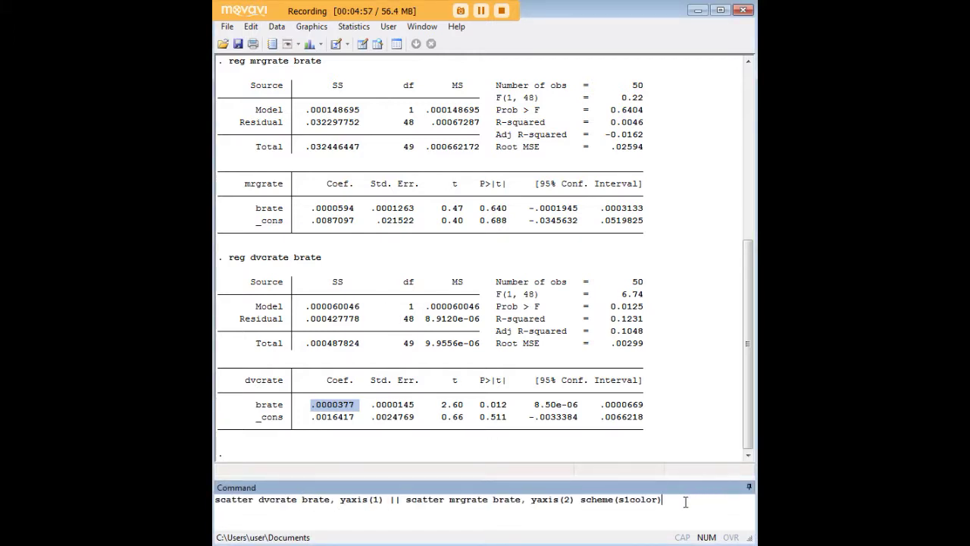
drag(685, 501, 216, 502)
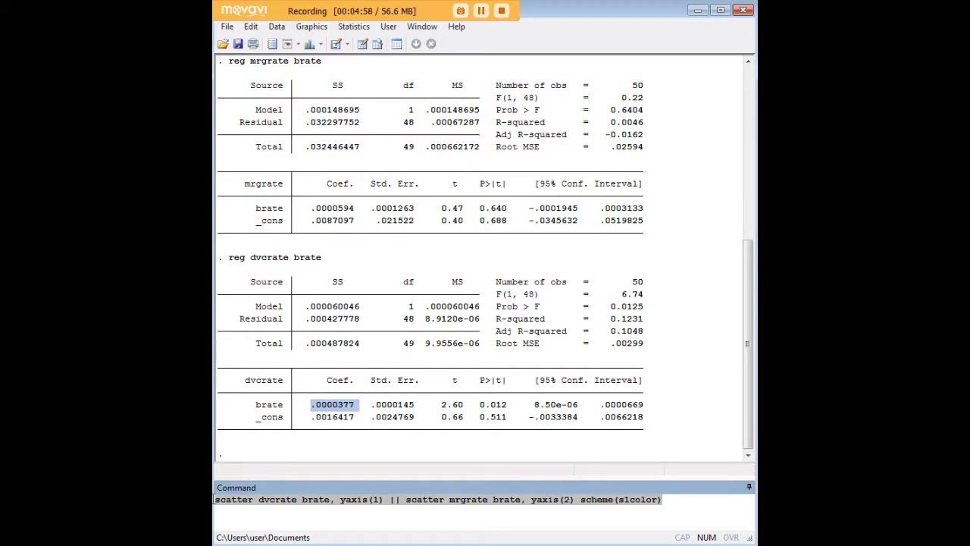
click(282, 501)
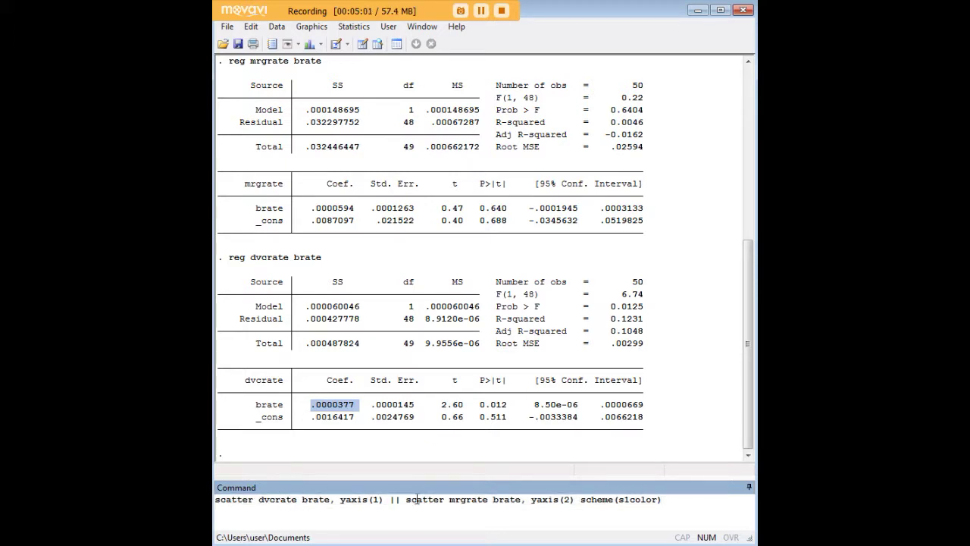
drag(451, 500, 516, 503)
click(699, 390)
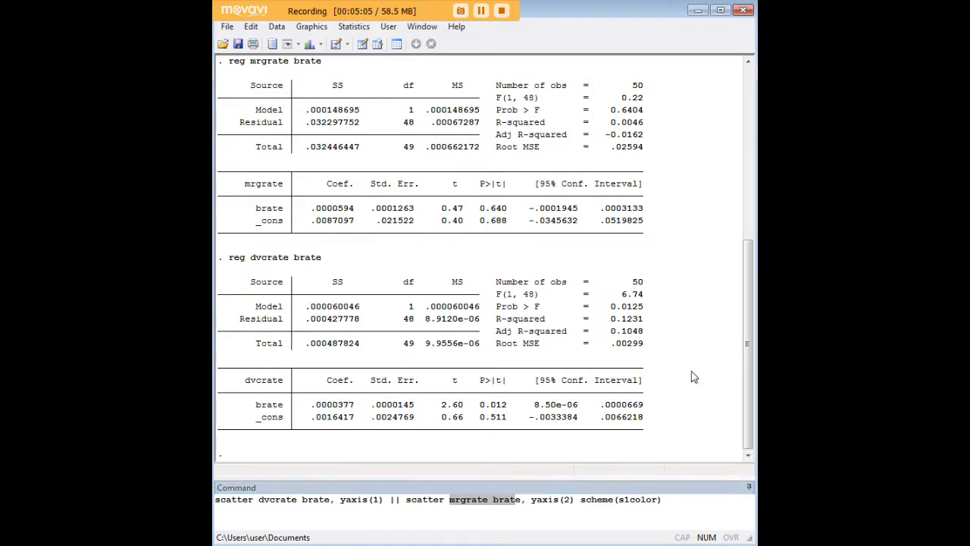
scroll(697, 381, up, 6)
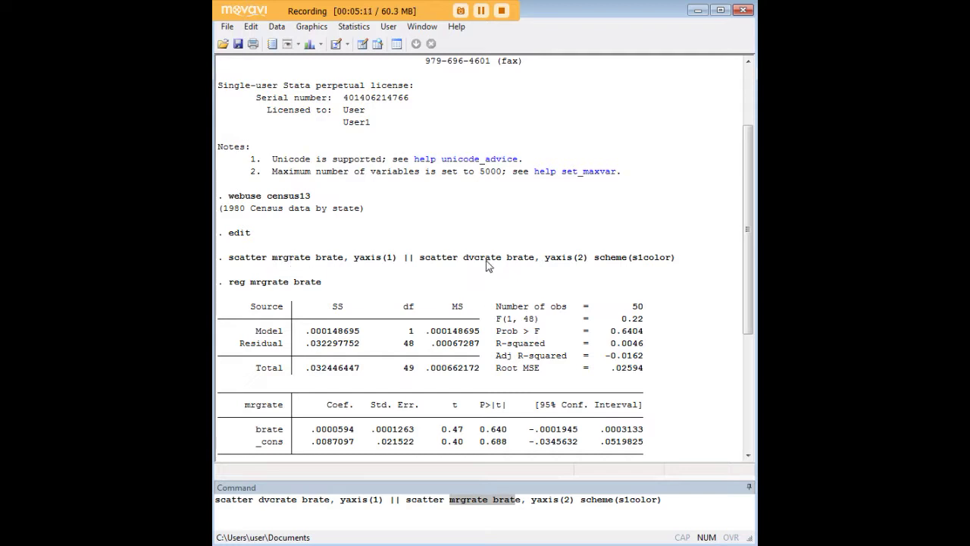
click(676, 504)
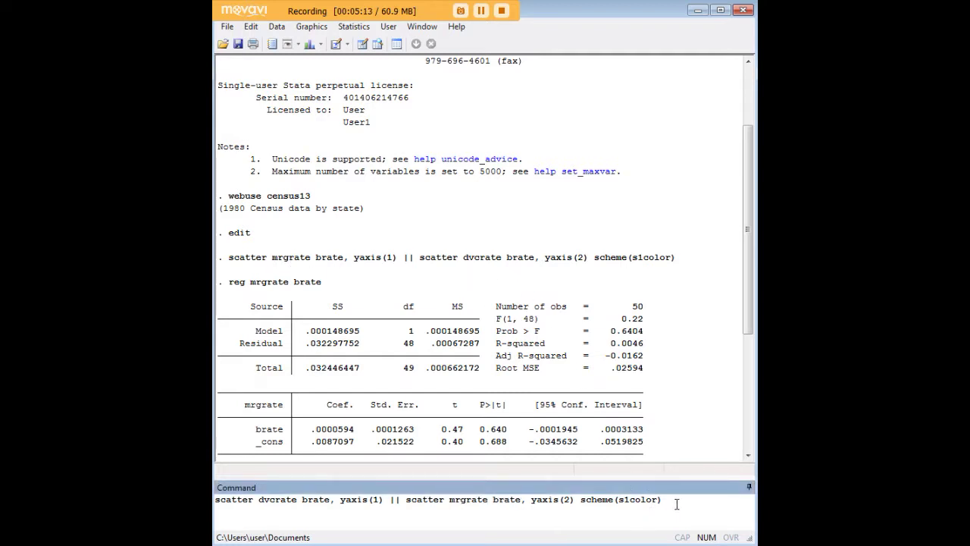
key(Return)
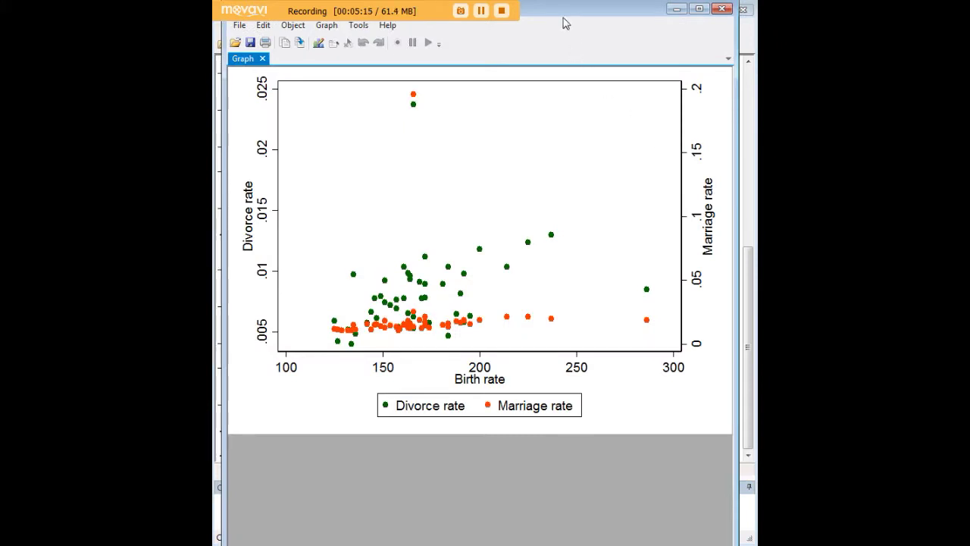
Move the swapped-axis graph aside to check the results, then minimize it
drag(563, 22, 541, 483)
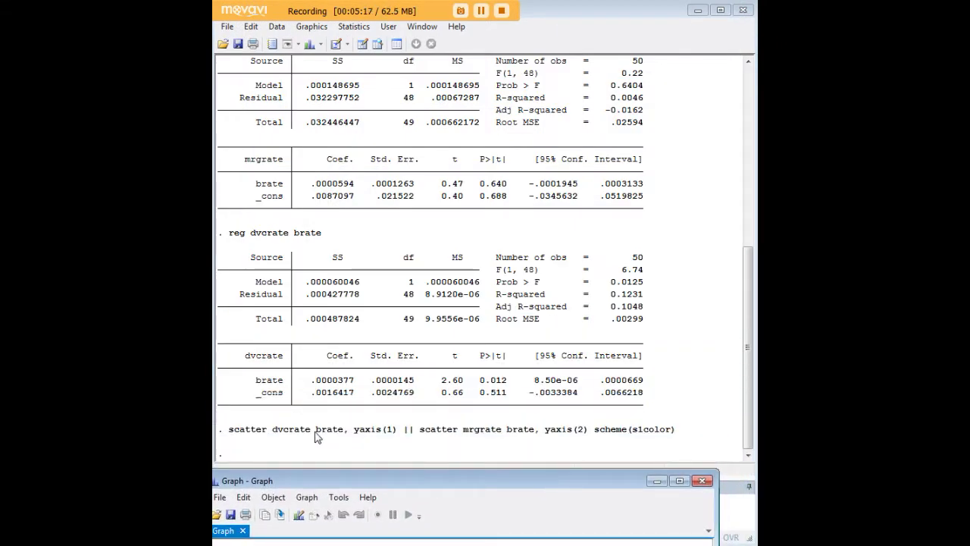
drag(403, 480, 444, 45)
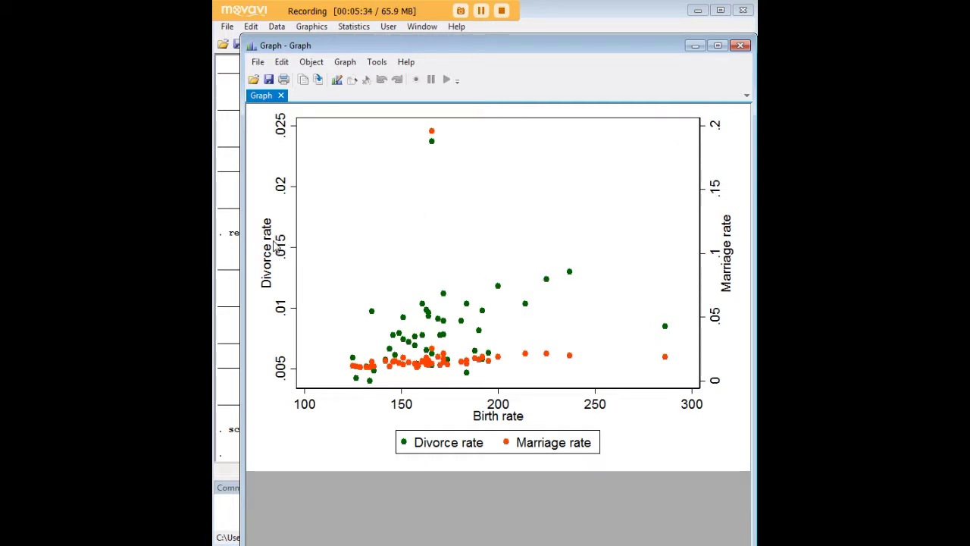
click(696, 45)
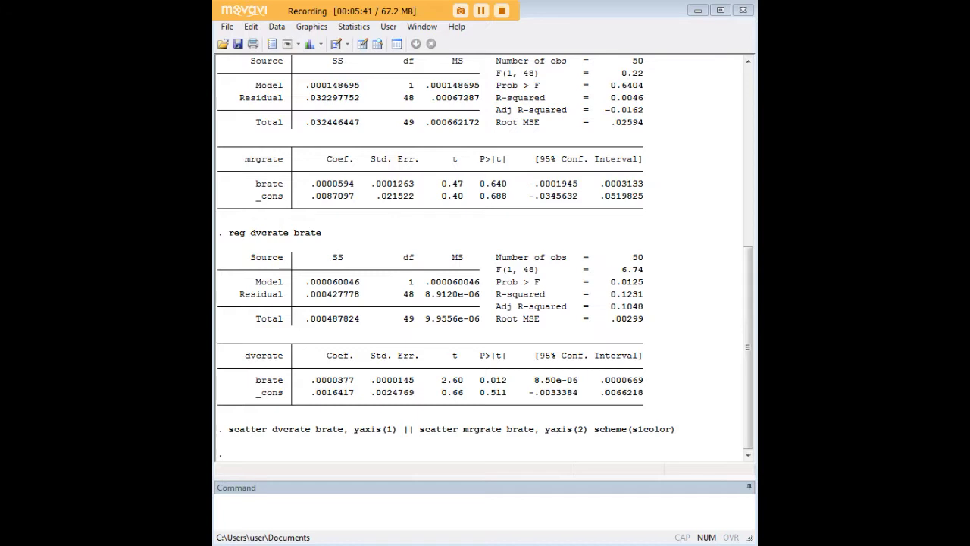
Run the dual-axis scatter with 'if region==1 | region==3' on both plots
text(scatter mrgrate brate if region==1 | region==3, yaxis(1) || scatter dvcrate brate if region==1 | region==3, yaxis(2) scheme(s1color))
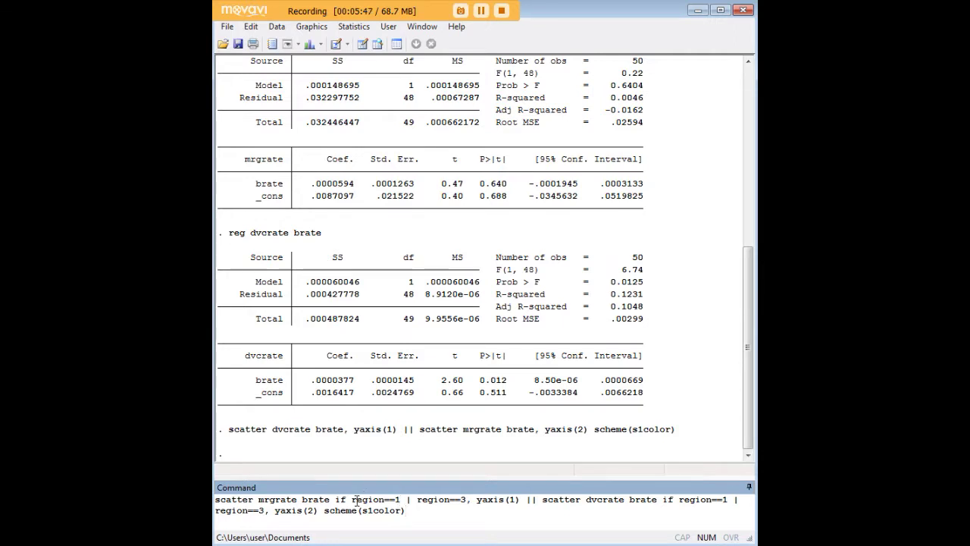
drag(352, 501, 468, 500)
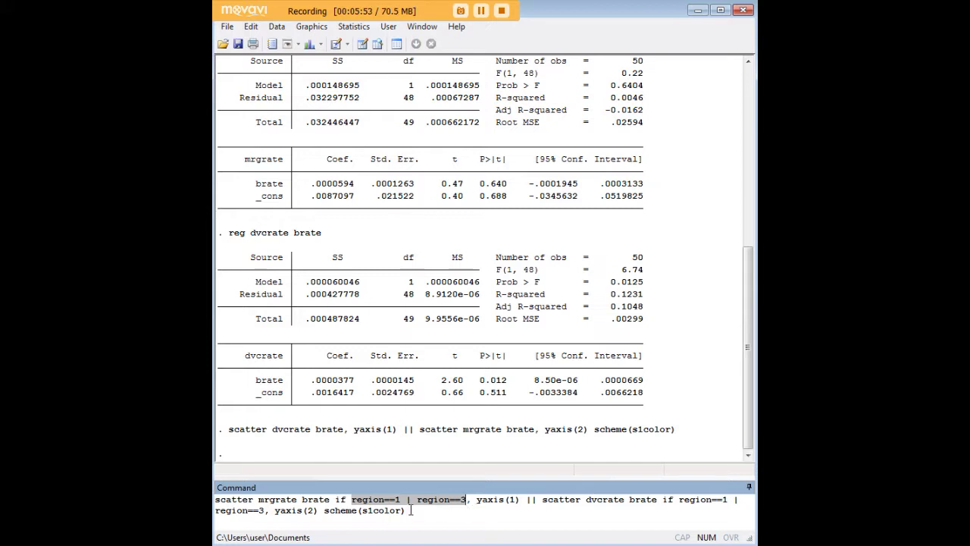
drag(338, 502, 457, 500)
click(449, 502)
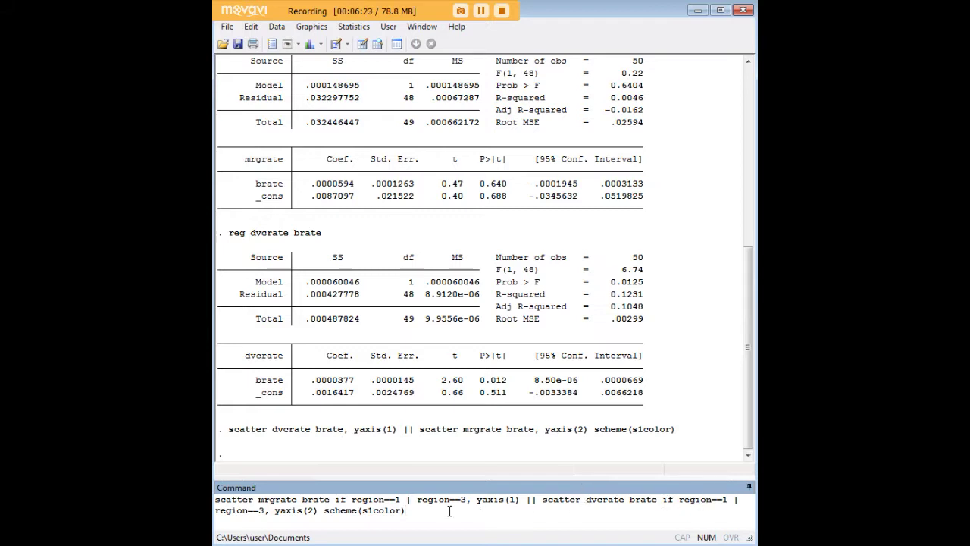
drag(440, 515, 216, 500)
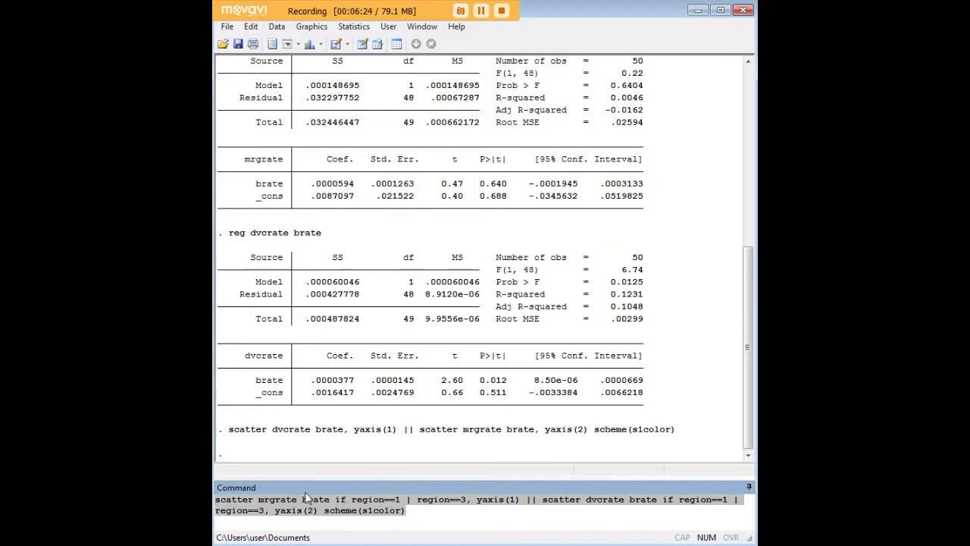
click(419, 512)
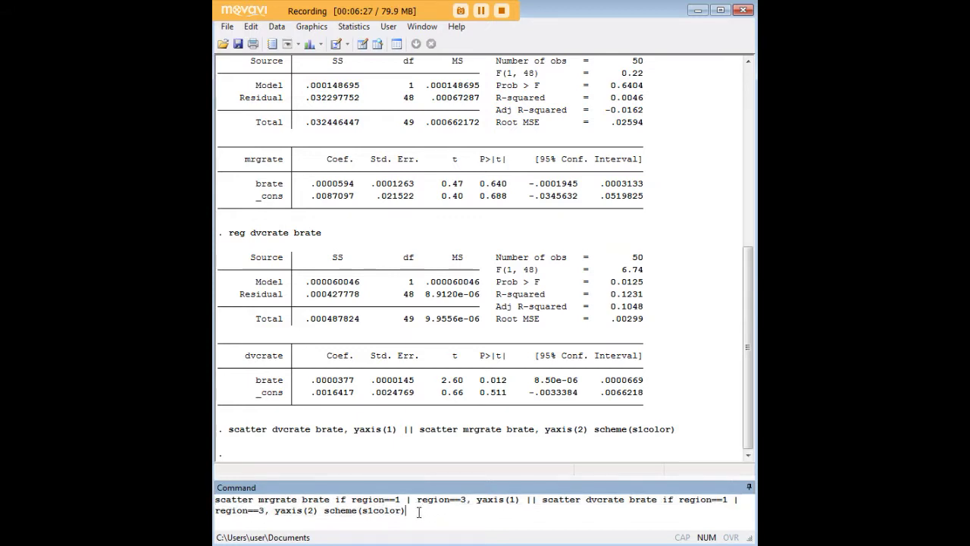
key(Return)
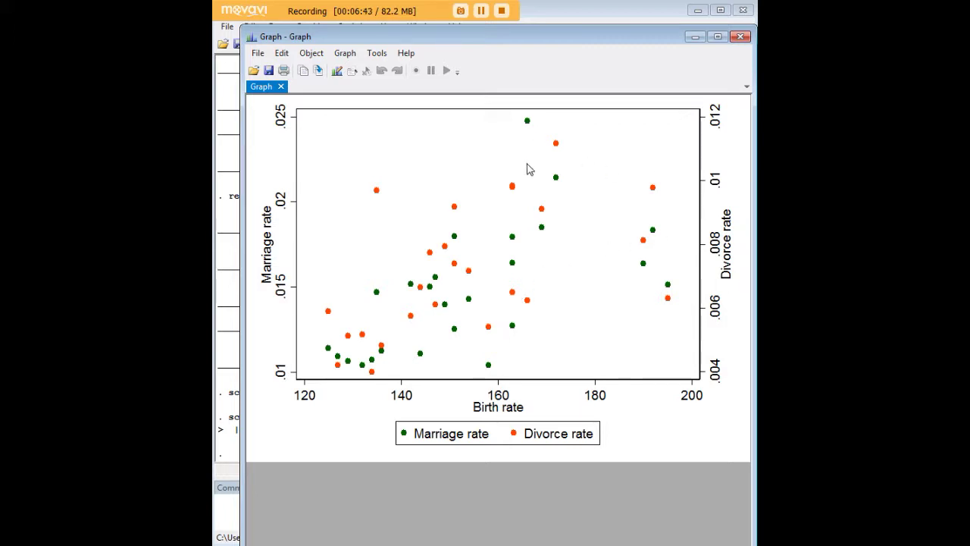
Minimize the regions 1 and 3 scatter graph window
click(695, 36)
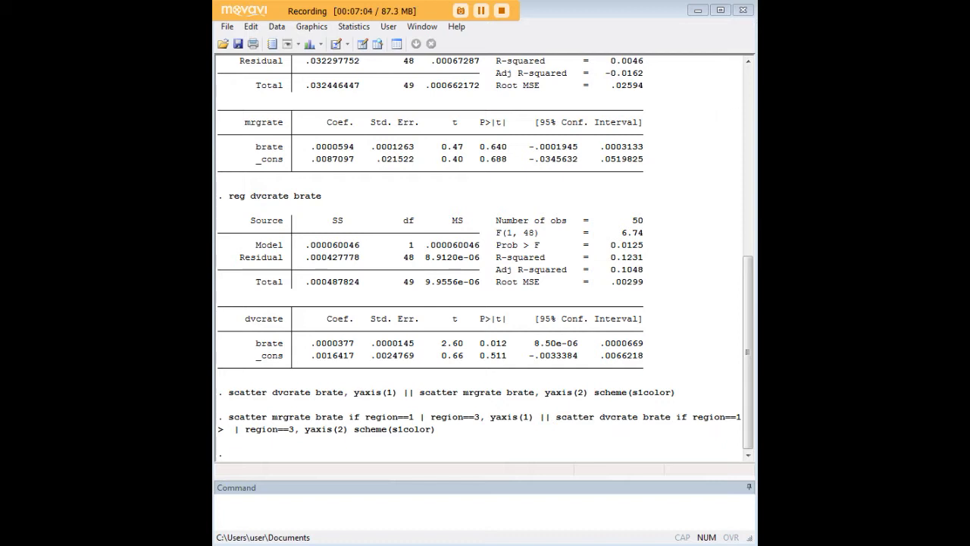
Run the dual-axis scatter with 'if region==1', then minimize the resulting graph
click(623, 498)
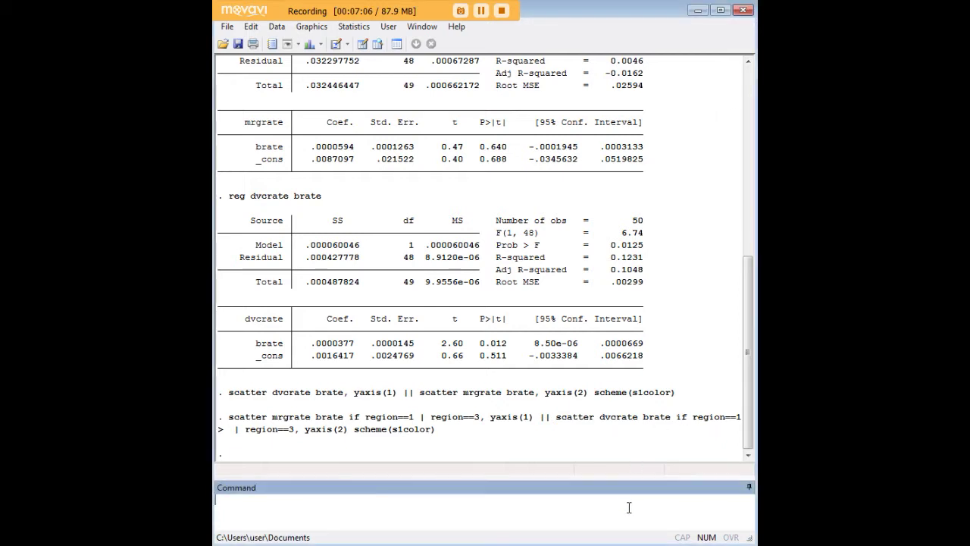
text(scatter mrgrate brate if region==1, yaxis(1) || scatter dvcrate brate if region==1, yaxis(2) scheme(s1color))
key(Return)
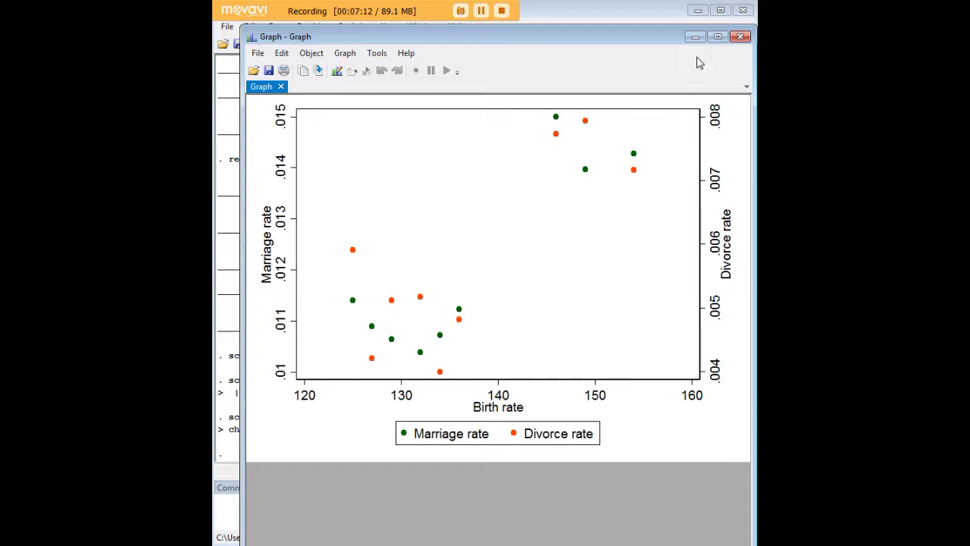
click(694, 43)
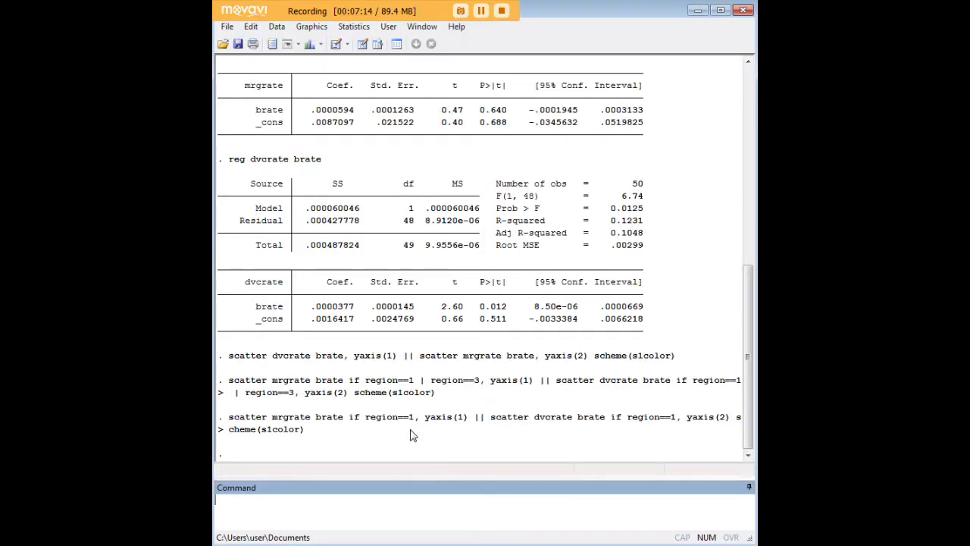
drag(367, 418, 407, 419)
click(401, 423)
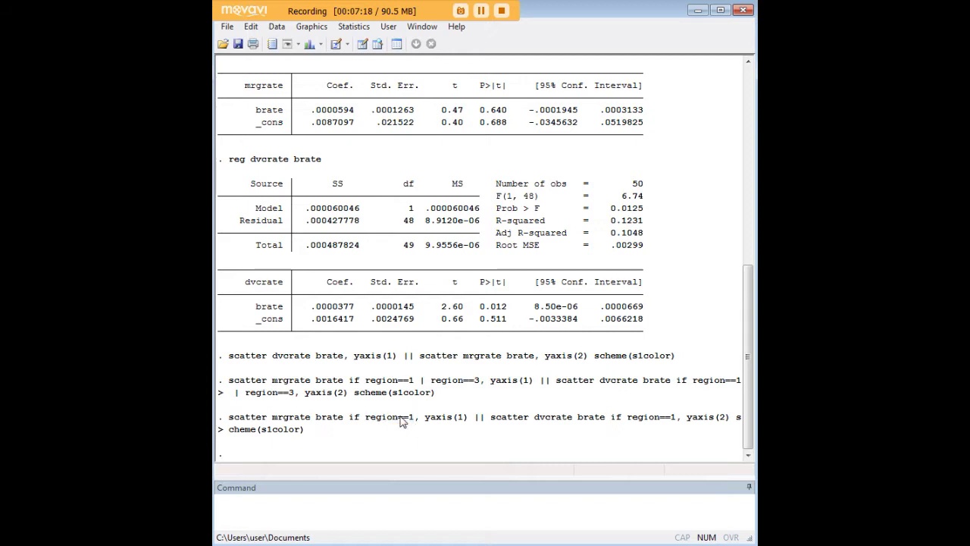
drag(627, 419, 675, 419)
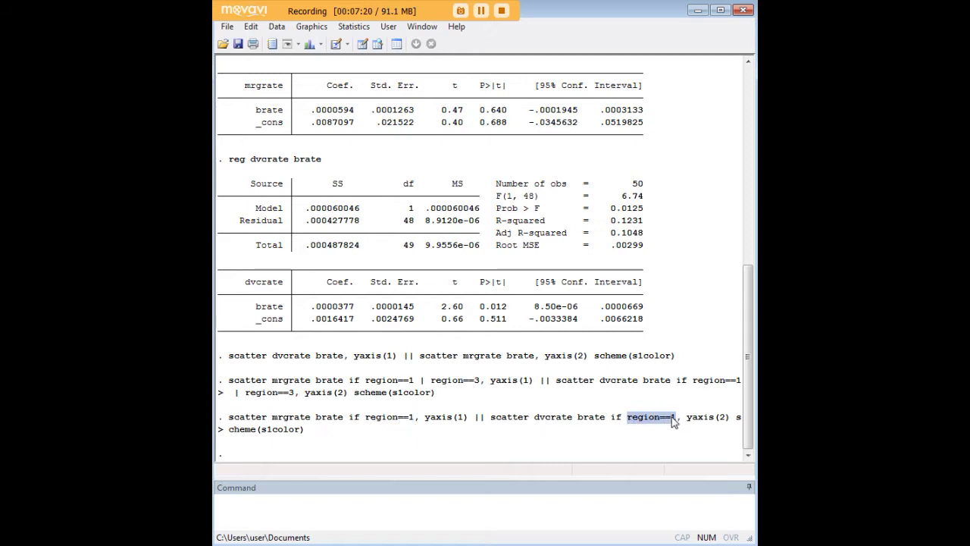